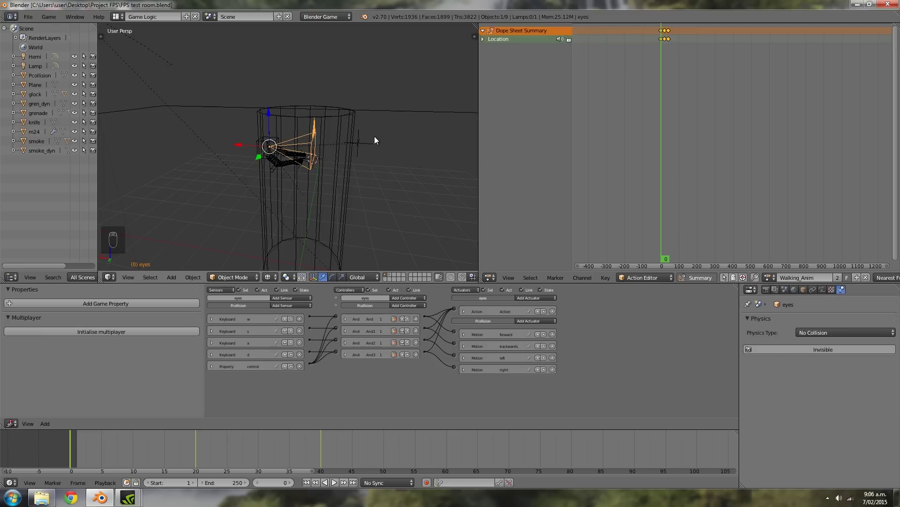
# - Examine the player rig, the eyes camera and the Pcollision cylinder together with their logic bricks and actions
pyautogui.moveTo(375, 135); pyautogui.dragTo(300, 188, button='middle')
pyautogui.rightClick(300, 187)
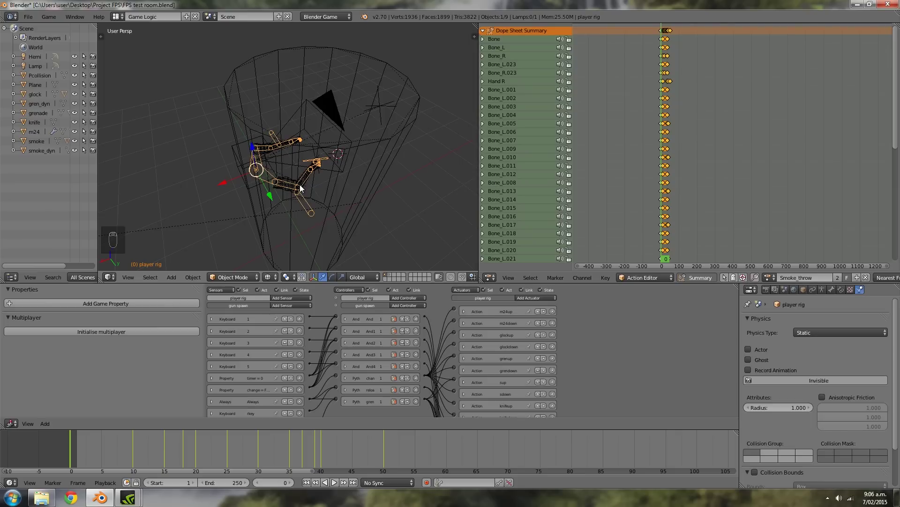
pyautogui.scroll(3, 301, 188)
pyautogui.scroll(-3, 324, 203)
pyautogui.rightClick(317, 96)
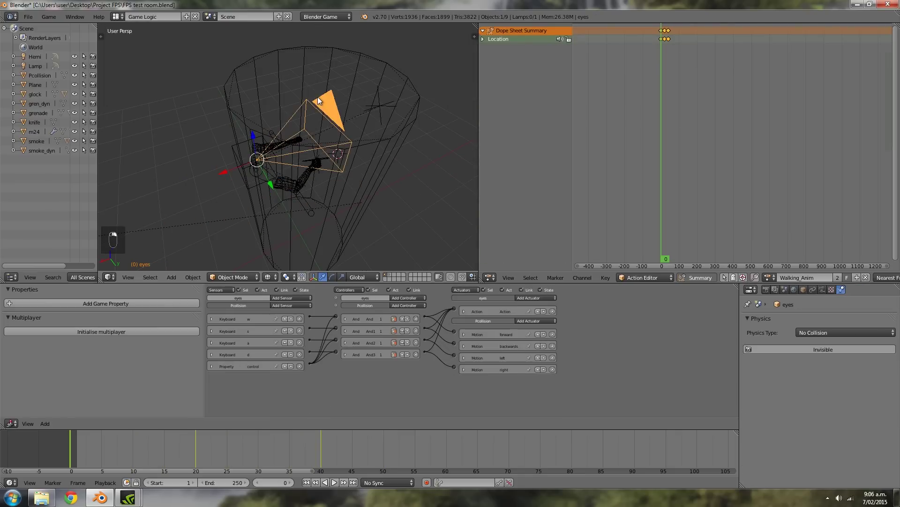
pyautogui.moveTo(359, 186); pyautogui.dragTo(336, 155, button='middle')
pyautogui.rightClick(336, 155)
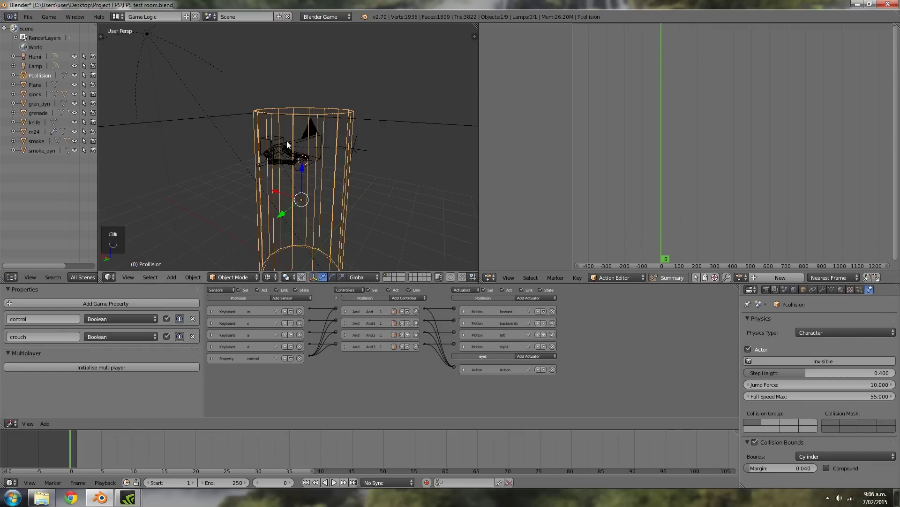
pyautogui.rightClick(314, 129)
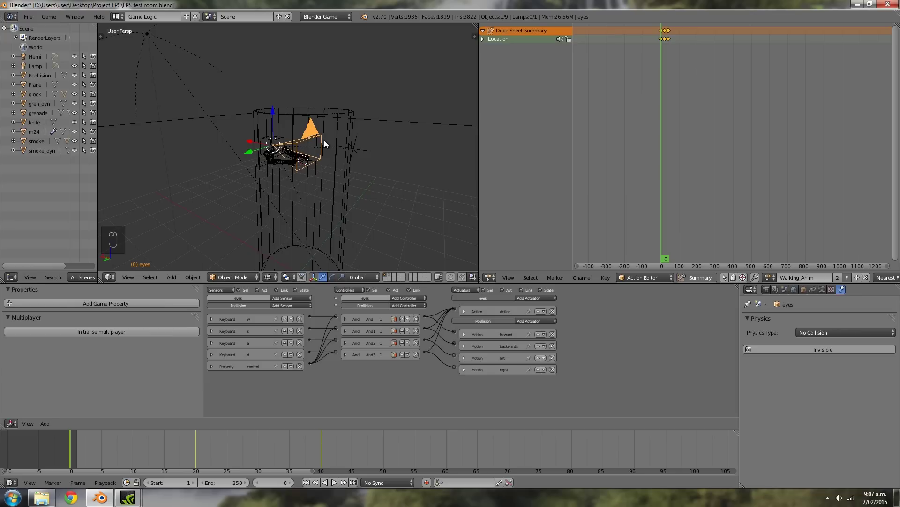
pyautogui.moveTo(310, 156); pyautogui.dragTo(278, 182, button='middle')
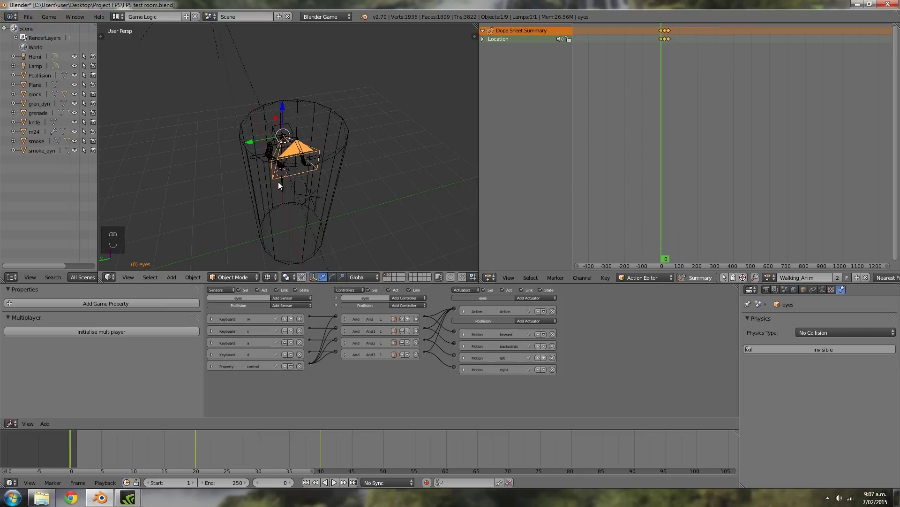
pyautogui.moveTo(278, 181); pyautogui.dragTo(255, 180, button='middle')
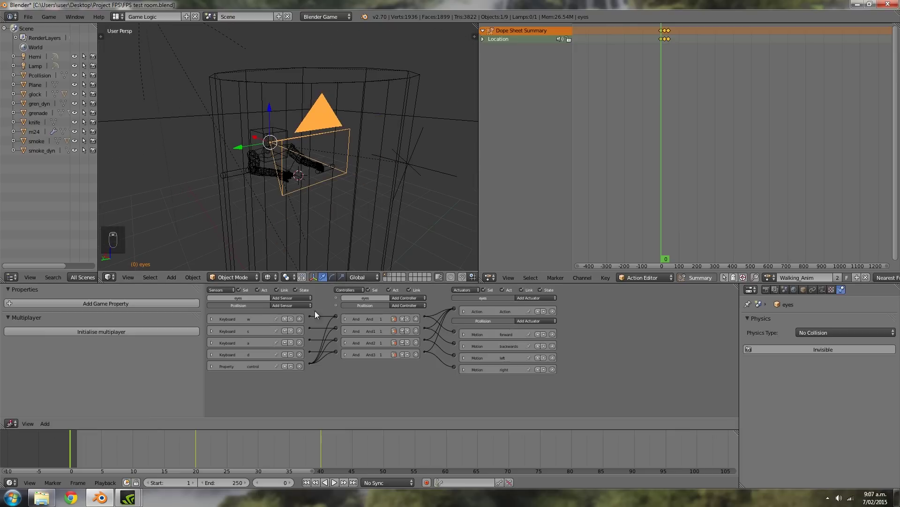
# - Add a Keyboard sensor to the Pcollision cylinder
pyautogui.scroll(2, 313, 324)
pyautogui.rightClick(363, 139)
pyautogui.scroll(-3, 363, 139)
pyautogui.moveTo(316, 199); pyautogui.dragTo(243, 197, button='middle')
pyautogui.moveTo(353, 221); pyautogui.dragTo(358, 147, button='middle')
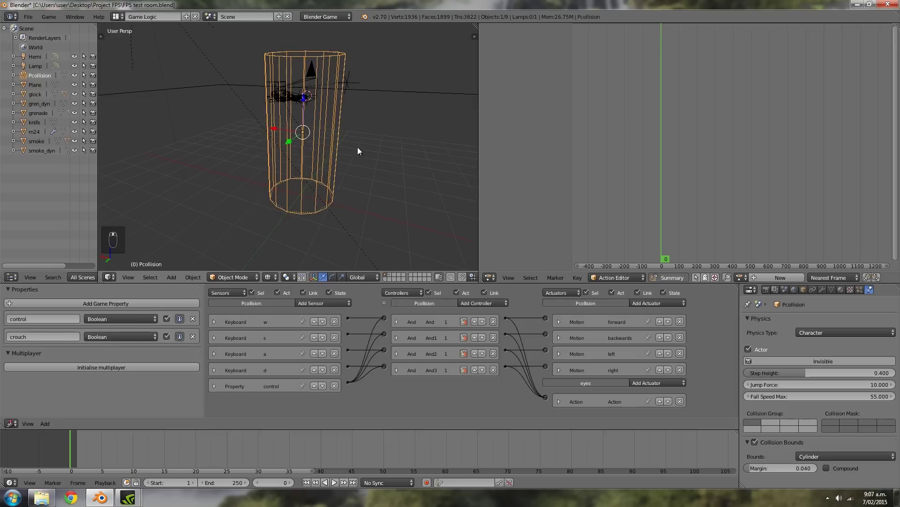
pyautogui.click(313, 303)
pyautogui.click(317, 357)
pyautogui.scroll(-3, 300, 352)
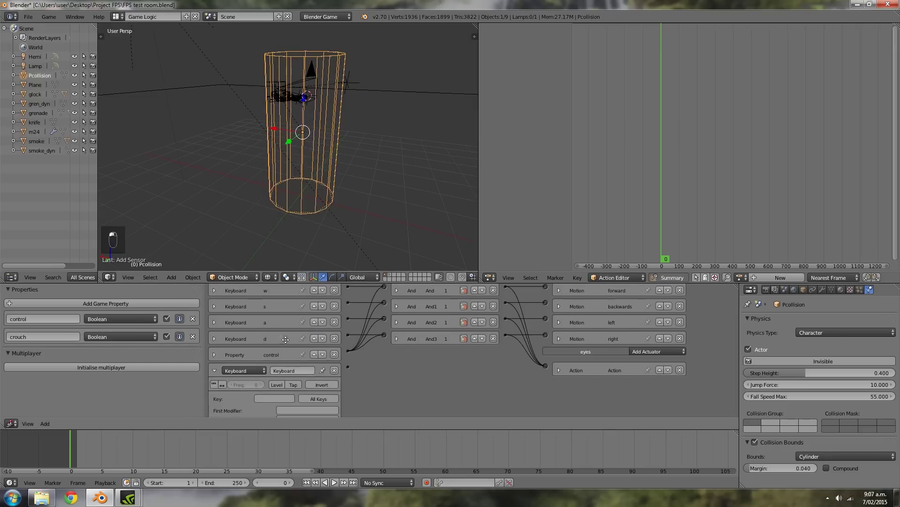
# - Name the new Keyboard sensor shift, assign the Left Shift key and enable its true level triggering
pyautogui.click(293, 341)
pyautogui.write('shift')
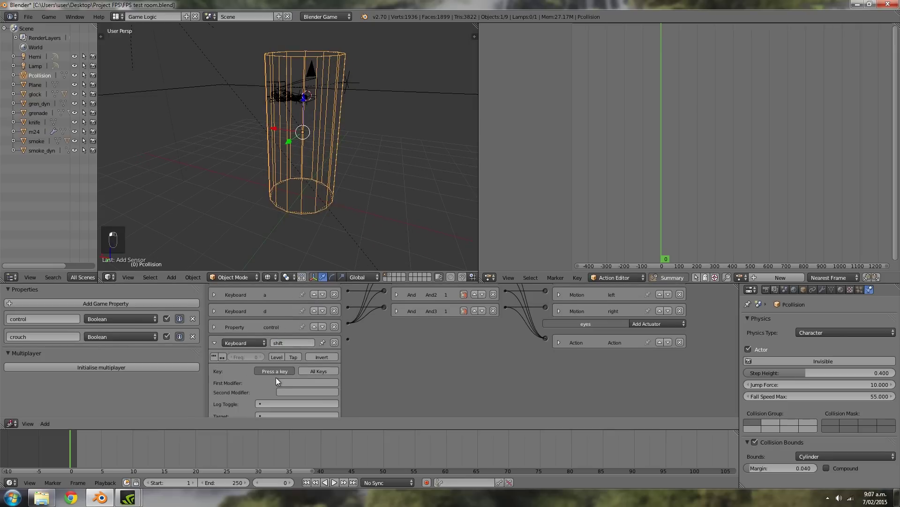
pyautogui.click(216, 356)
pyautogui.scroll(-2, 406, 362)
pyautogui.scroll(1, 383, 323)
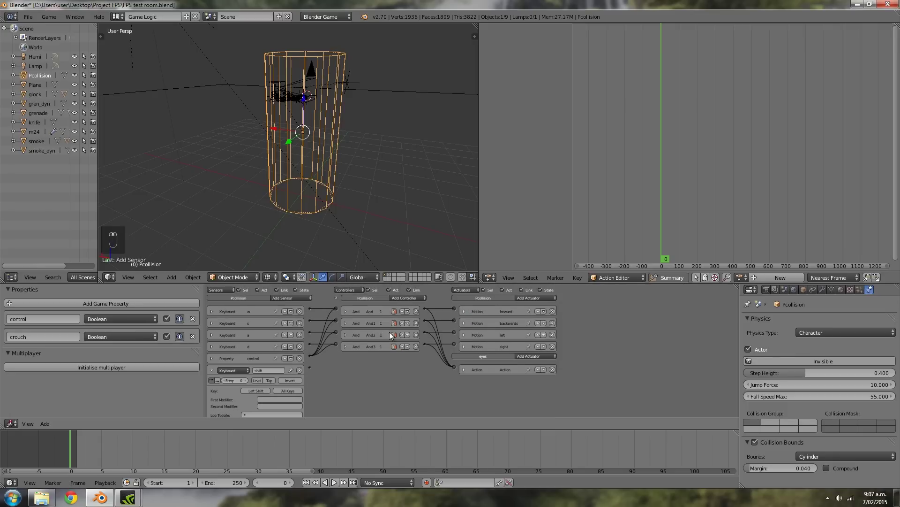
# - Add an And controller to Pcollision and connect the w and shift keyboard sensors to it
pyautogui.click(399, 298)
pyautogui.click(403, 304)
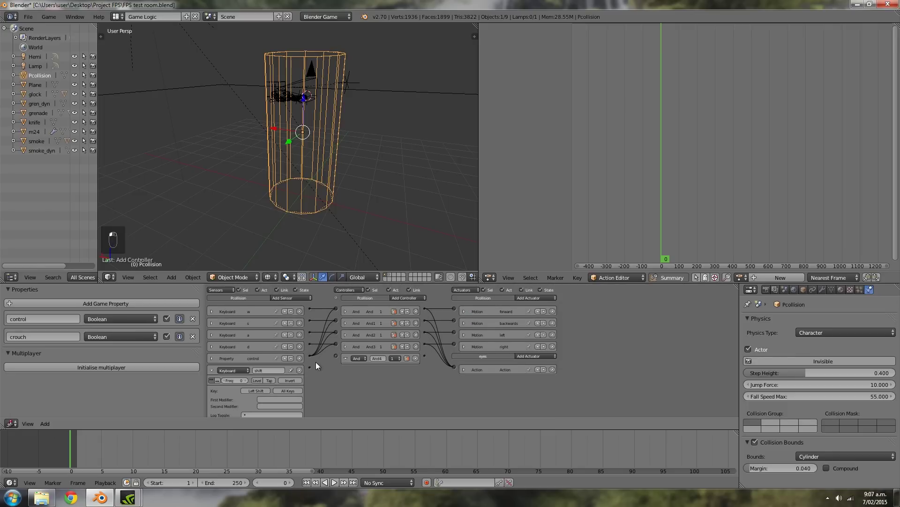
pyautogui.moveTo(335, 354); pyautogui.dragTo(336, 355)
pyautogui.moveTo(309, 309); pyautogui.dragTo(340, 357)
# - Add a Motion actuator to Pcollision and connect the new And controller to it
pyautogui.click(525, 297)
pyautogui.click(532, 351)
pyautogui.keyDown('ctrl'); pyautogui.moveTo(487, 364); pyautogui.dragTo(539, 356, button='middle'); pyautogui.keyUp('ctrl')
pyautogui.moveTo(548, 351); pyautogui.dragTo(546, 351)
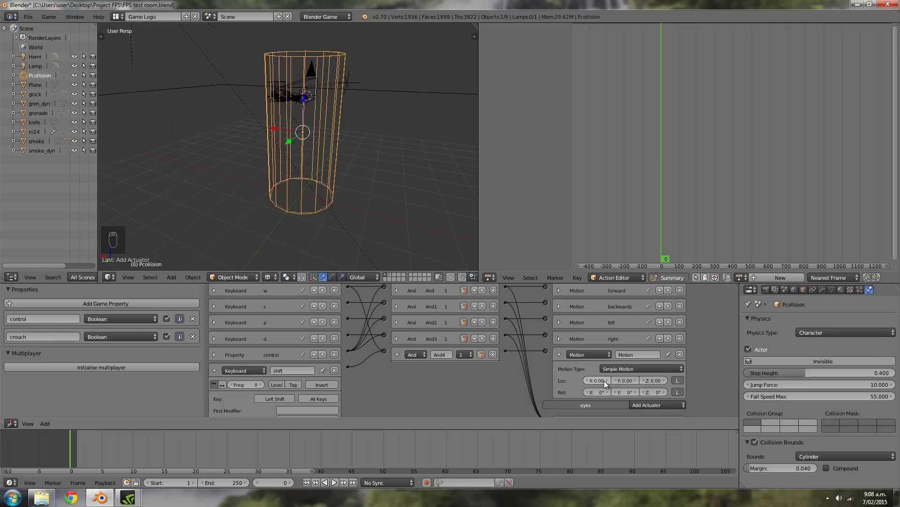
pyautogui.click(619, 369)
pyautogui.scroll(1, 568, 305)
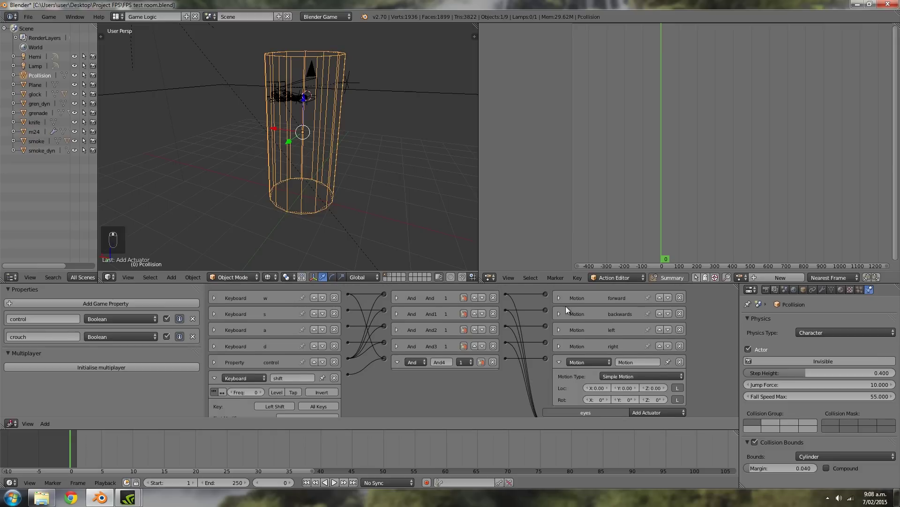
# - Review the forward Motion actuator's motion type and location settings against the Pcollision cylinder's orientation
pyautogui.click(560, 298)
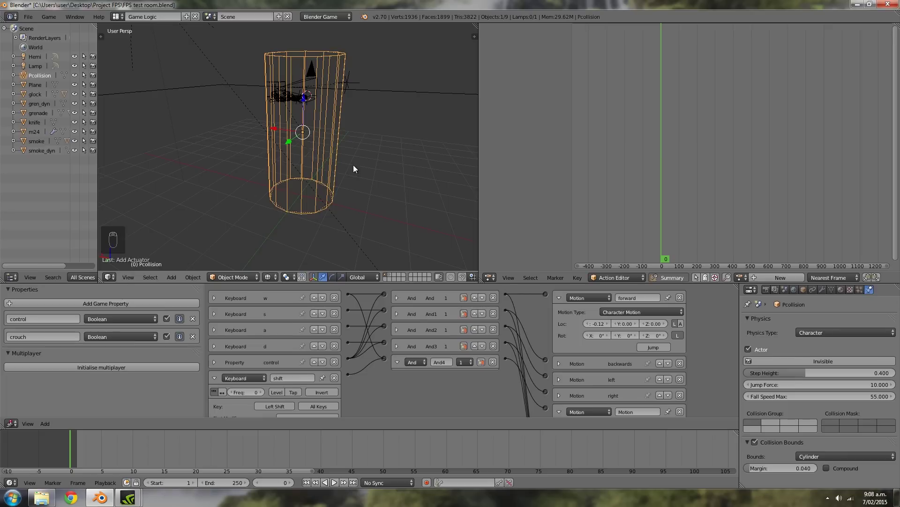
pyautogui.scroll(-1, 353, 166)
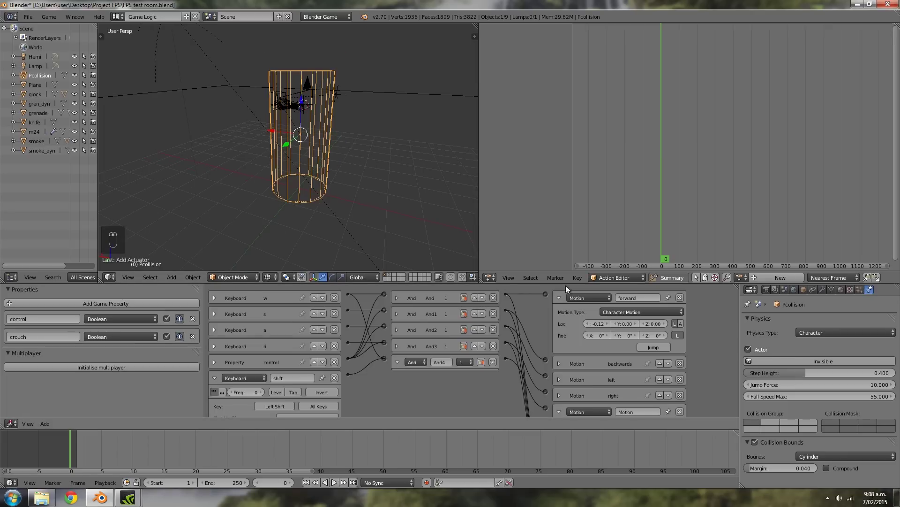
pyautogui.click(559, 297)
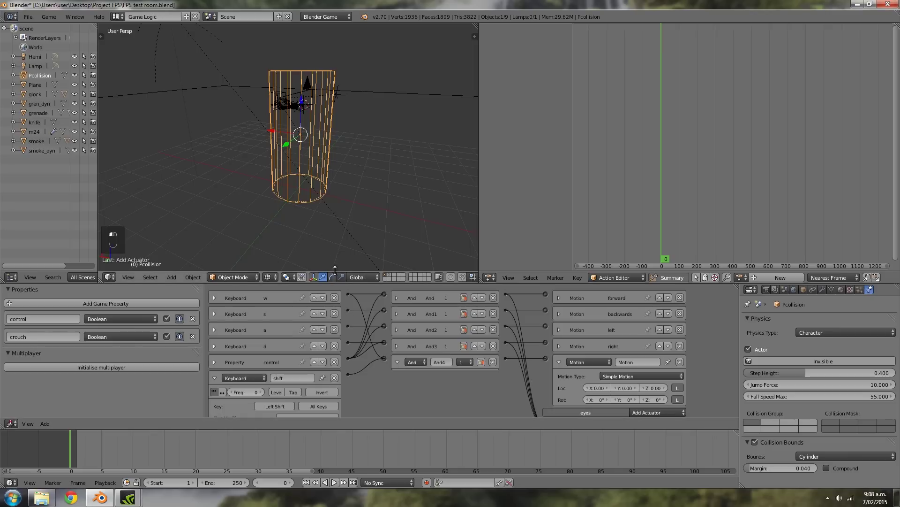
pyautogui.moveTo(350, 175); pyautogui.dragTo(348, 126, button='middle')
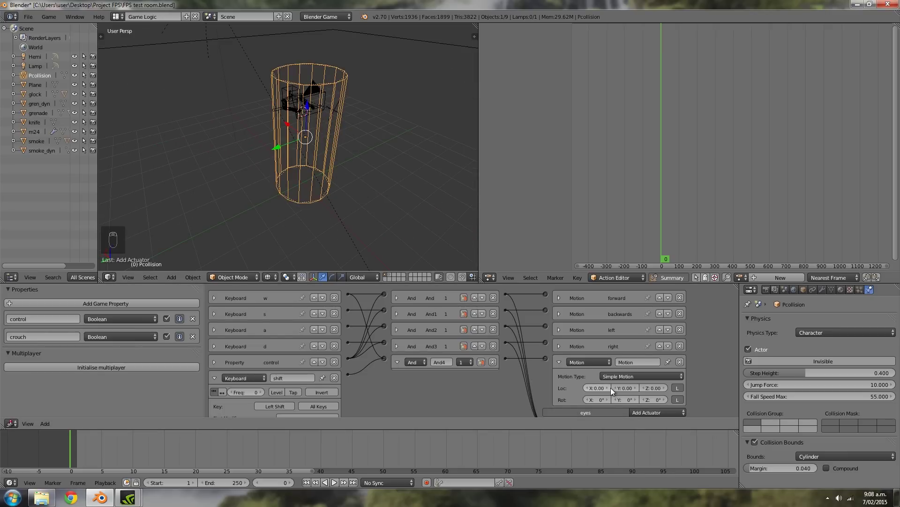
pyautogui.click(559, 298)
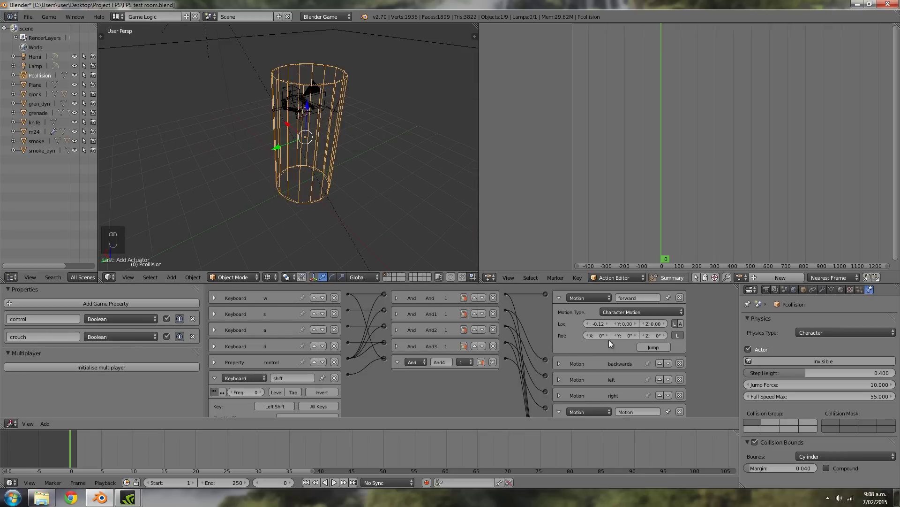
pyautogui.click(559, 298)
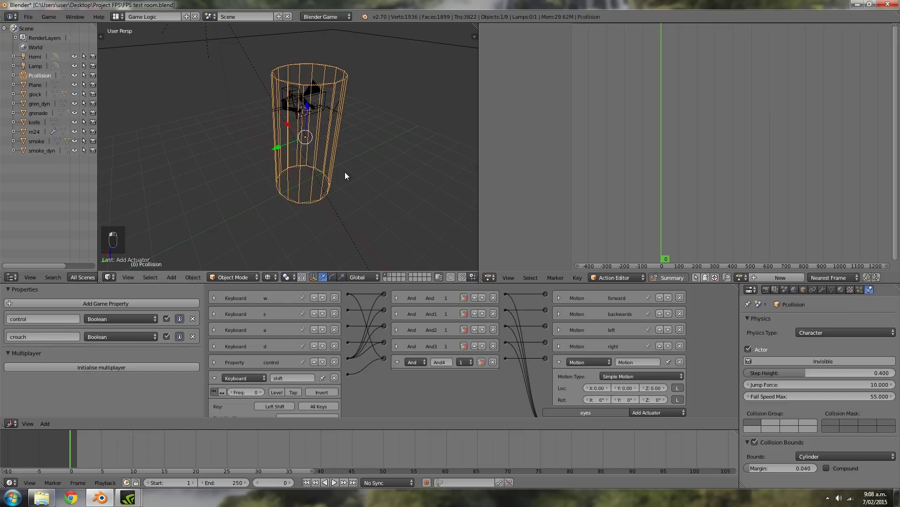
# - Run the game in the viewport, move the player sideways both ways, and end the test
pyautogui.press('p')
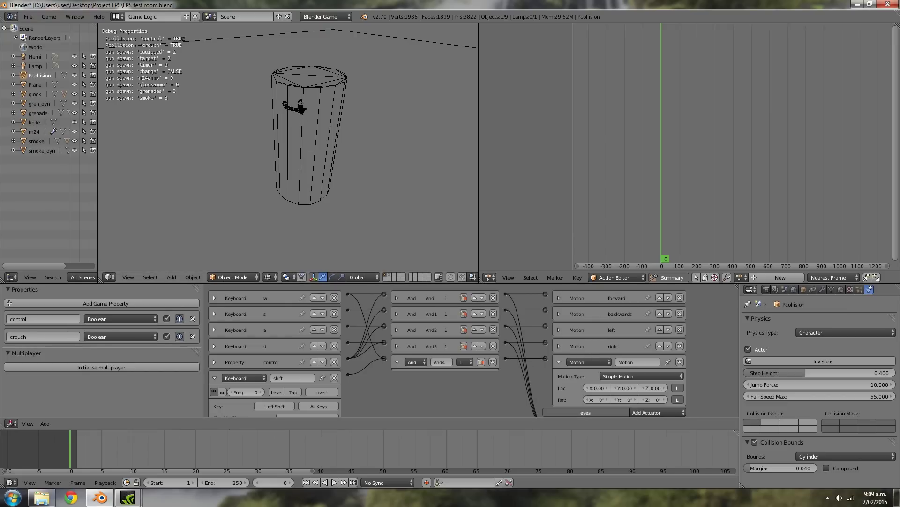
pyautogui.press('a')
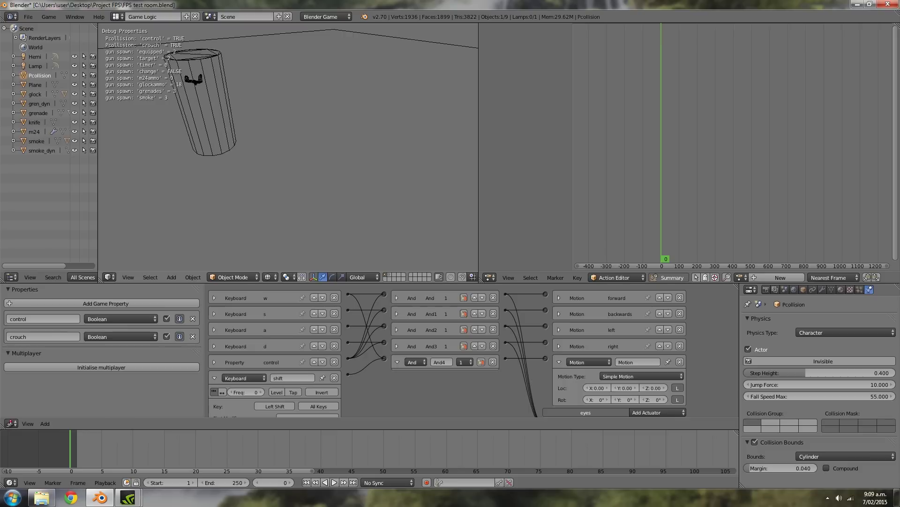
pyautogui.press('d')
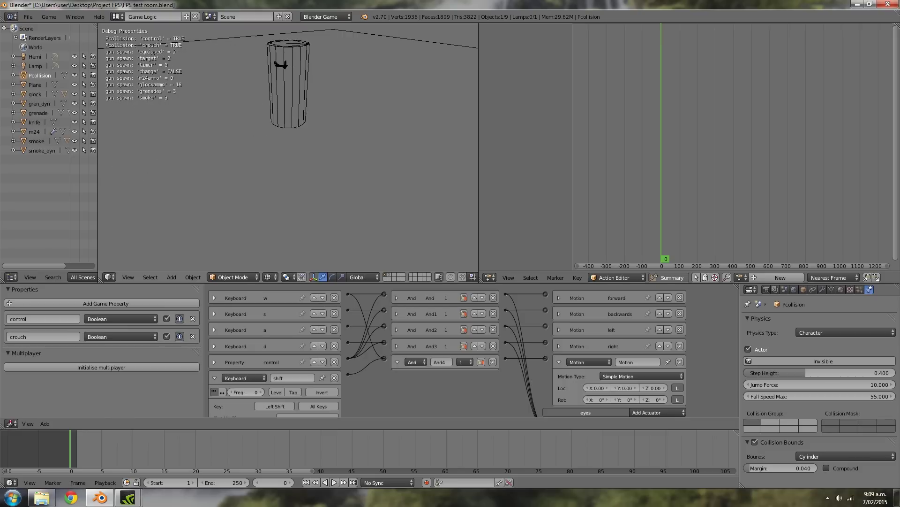
pyautogui.press('d')
pyautogui.press('a')
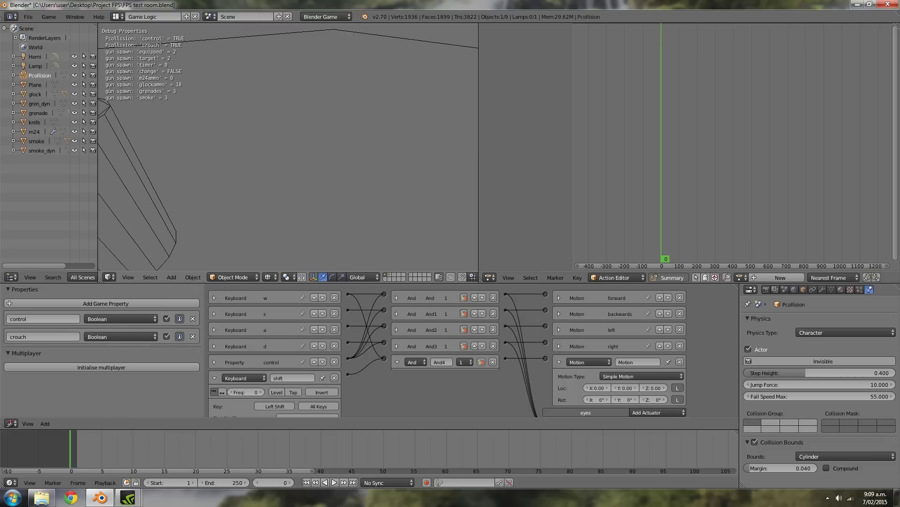
pyautogui.press('d')
pyautogui.press('Escape')
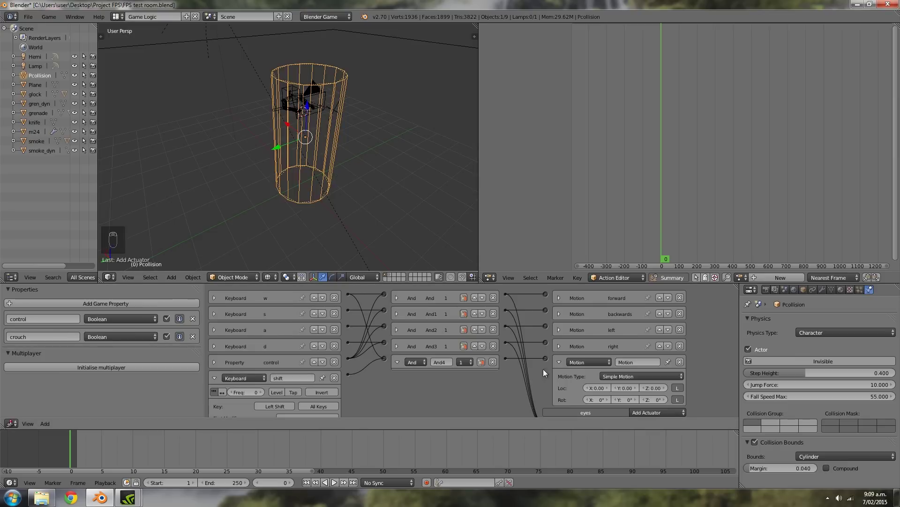
# - Set the new Motion actuator's X location to -0.24
pyautogui.scroll(2, 542, 369)
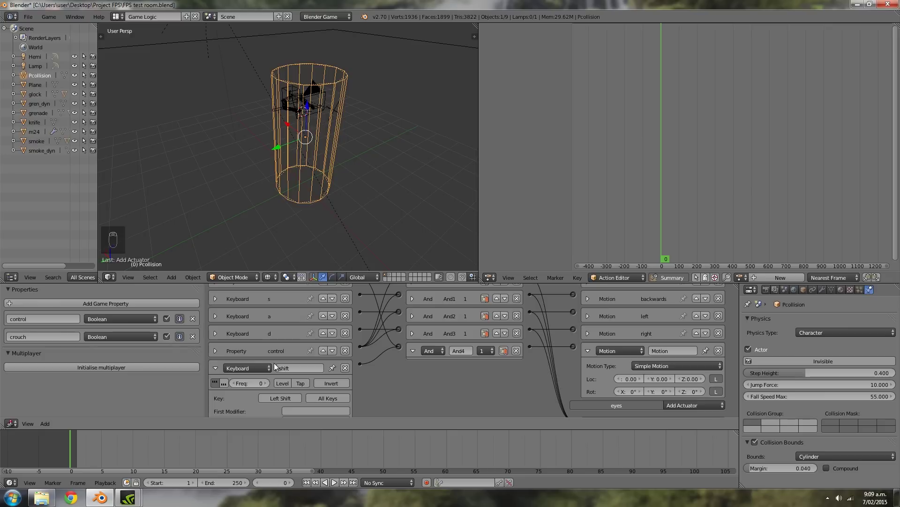
pyautogui.click(629, 378)
pyautogui.press('BackSpace')
pyautogui.write('-0.24')
pyautogui.press('Return')
# - Check the forward actuator's walking speed and set the new Motion actuator's X location to -0.2
pyautogui.scroll(3, 586, 334)
pyautogui.click(587, 339)
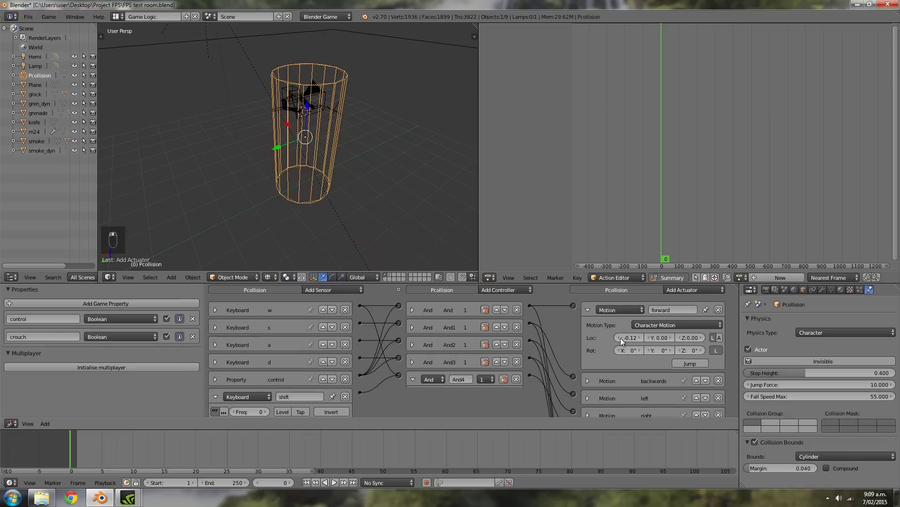
pyautogui.click(588, 311)
pyautogui.scroll(-2, 610, 357)
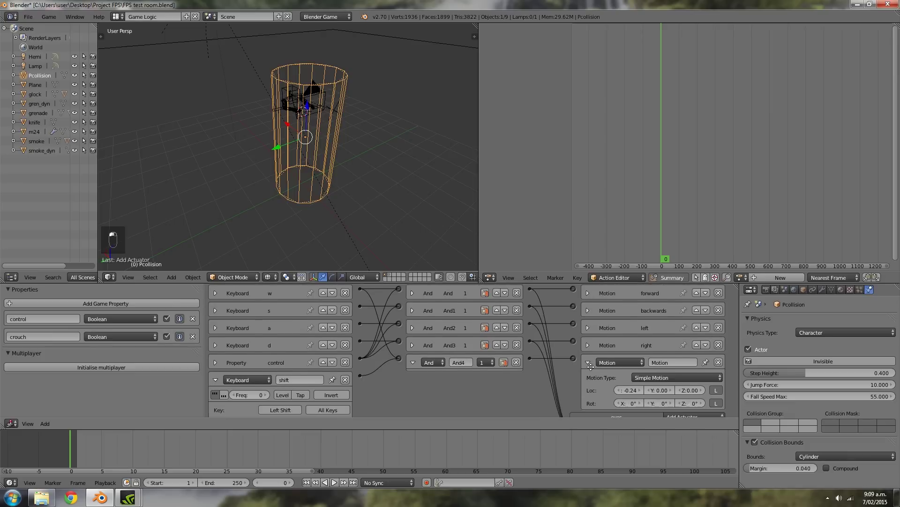
pyautogui.click(629, 386)
pyautogui.press('BackSpace')
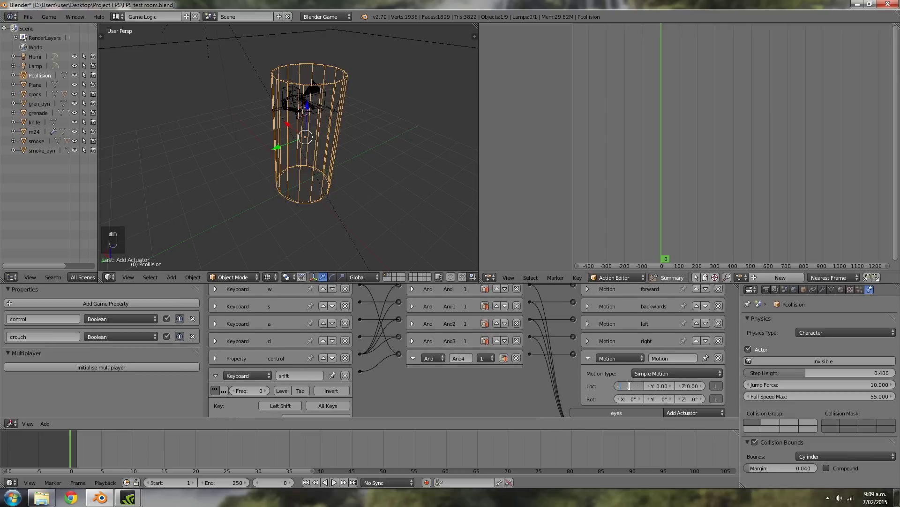
pyautogui.write('-0.2')
pyautogui.press('Return')
# - Collapse the new Motion actuator, its And controller and the shift sensor
pyautogui.click(589, 359)
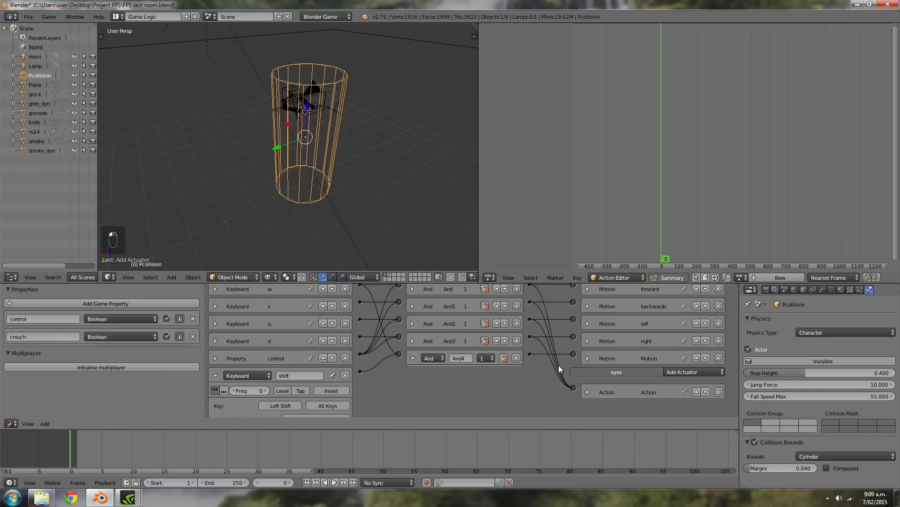
pyautogui.click(413, 358)
pyautogui.click(216, 376)
pyautogui.scroll(2, 490, 325)
pyautogui.keyDown('ctrl'); pyautogui.scroll(-4, 515, 384); pyautogui.keyUp('ctrl')
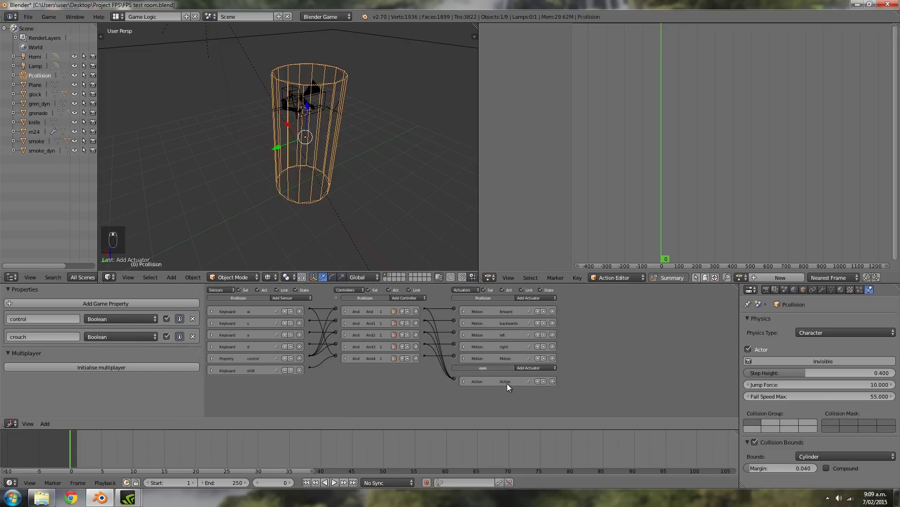
# - Select the eyes camera and create a new action from its Walking_Anim action
pyautogui.rightClick(313, 94)
pyautogui.moveTo(282, 144); pyautogui.dragTo(322, 149, button='middle')
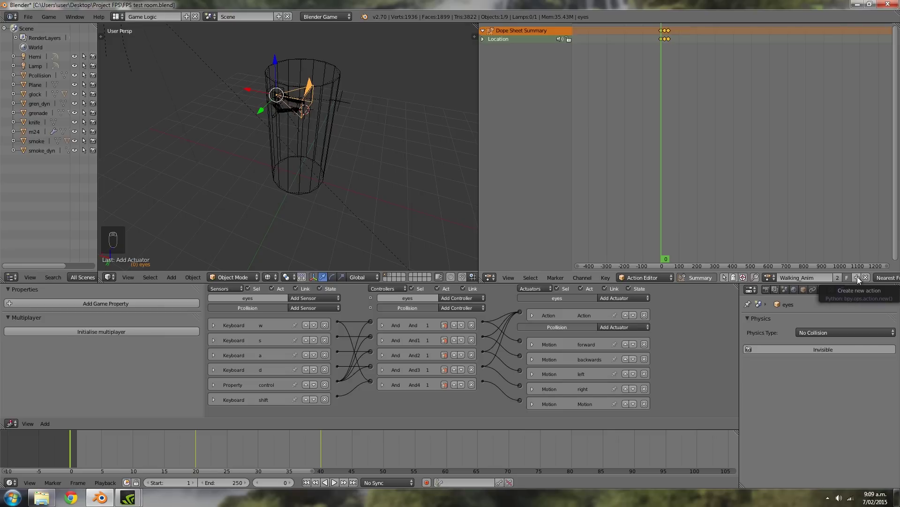
pyautogui.click(491, 277)
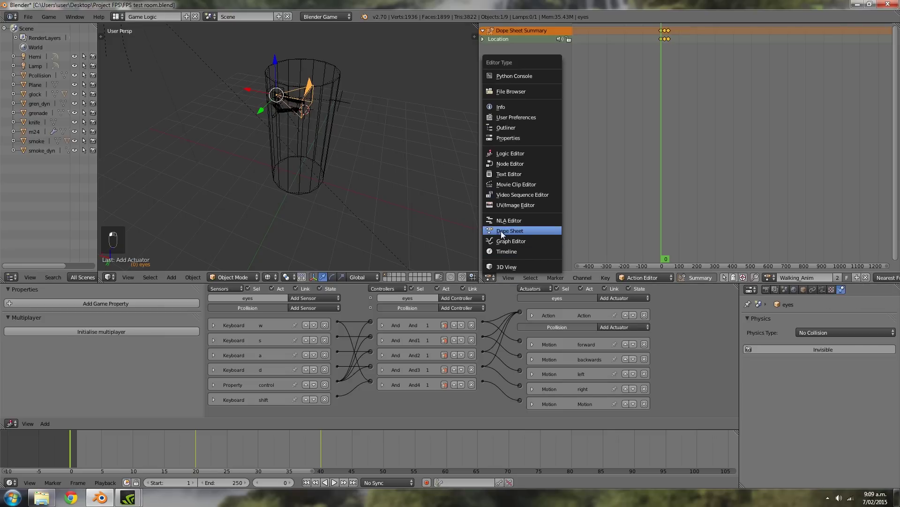
pyautogui.click(857, 277)
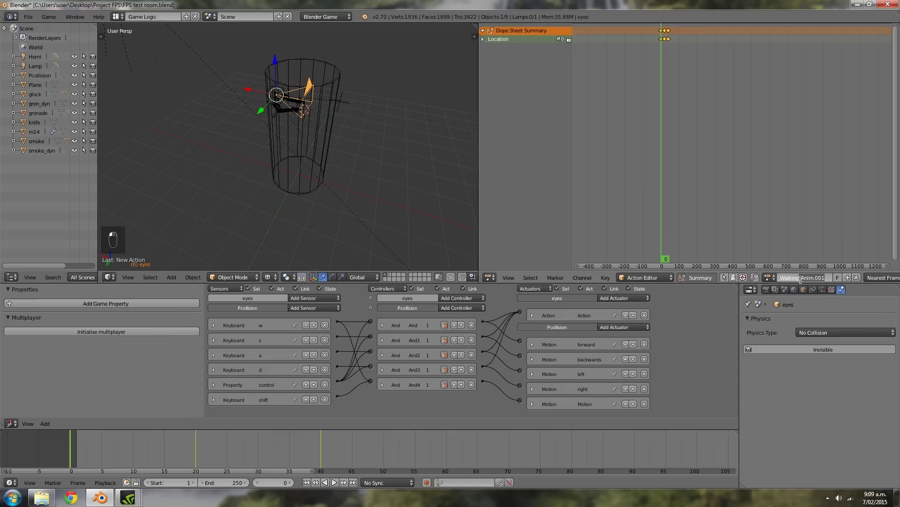
# - Rename the eyes camera's new action to Running_Anim
pyautogui.moveTo(800, 278); pyautogui.dragTo(761, 271)
pyautogui.press('BackSpace')
pyautogui.write('Runn')
pyautogui.press('BackSpace')
pyautogui.press('BackSpace')
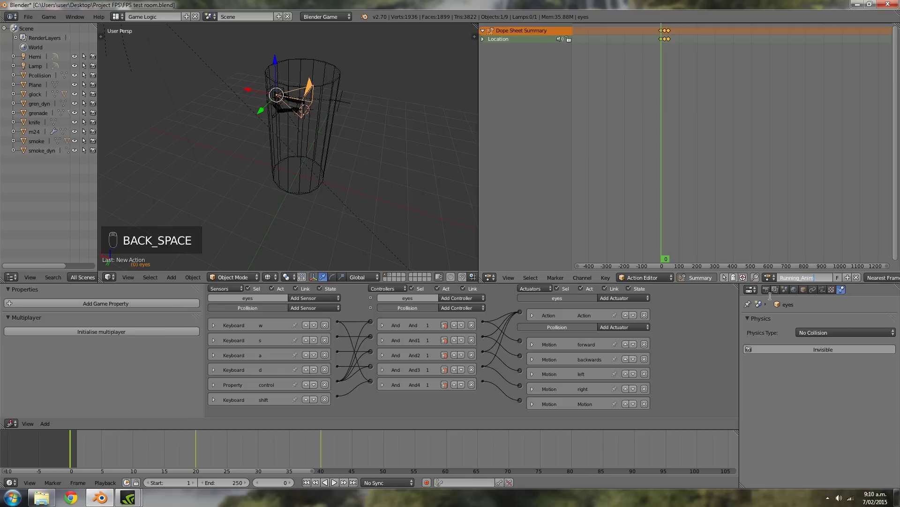
pyautogui.click(758, 278)
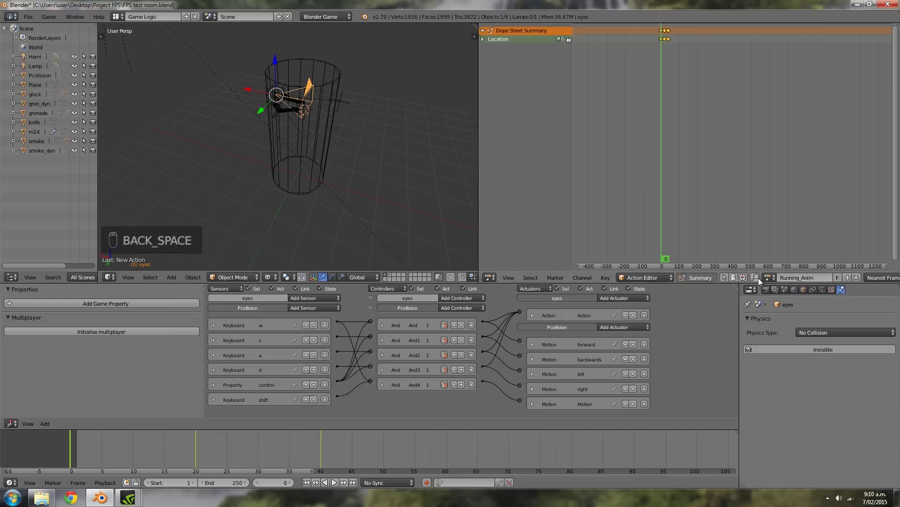
# - Give the Running_Anim action a fake user and select all of its keyframes
pyautogui.click(837, 277)
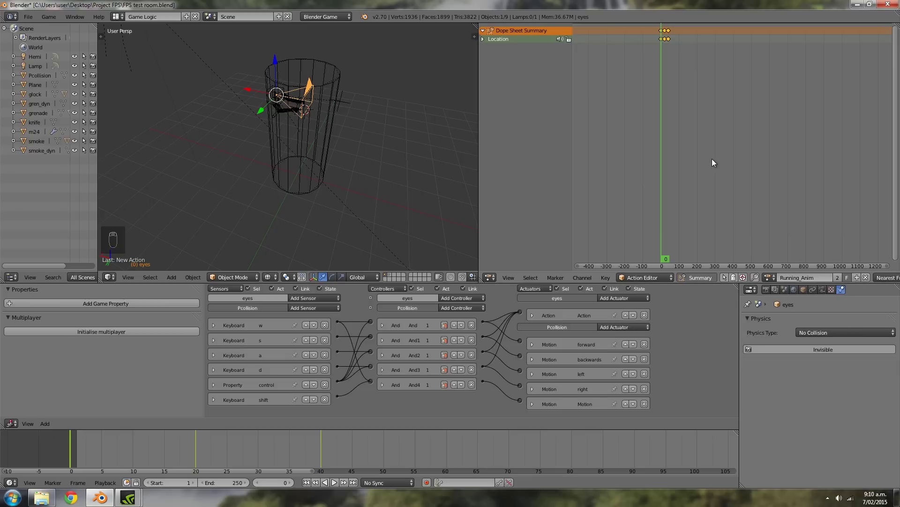
pyautogui.press('a')
pyautogui.press('a')
pyautogui.press('s')
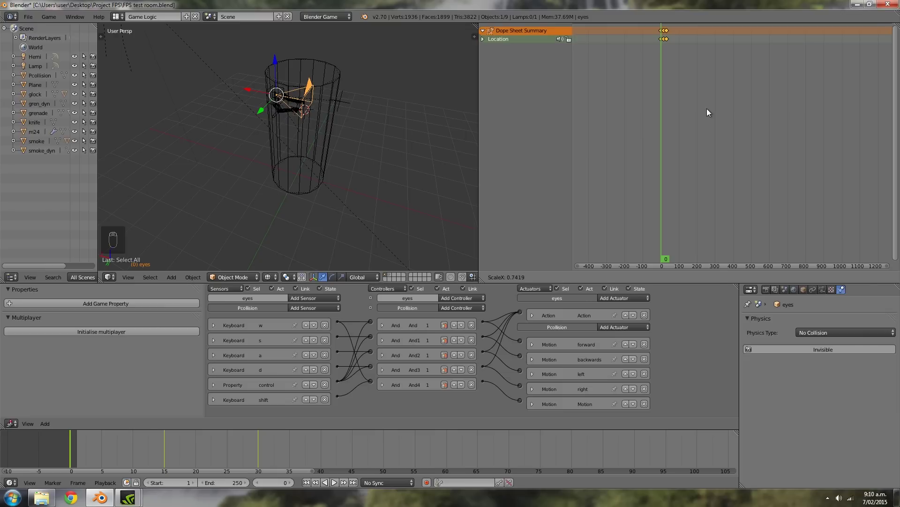
pyautogui.click(708, 109)
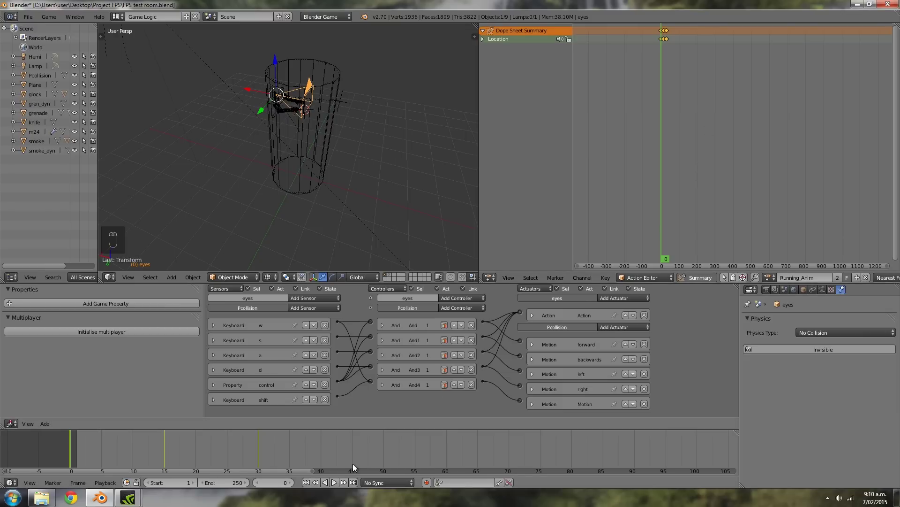
pyautogui.hotkey('ctrl', 'z')
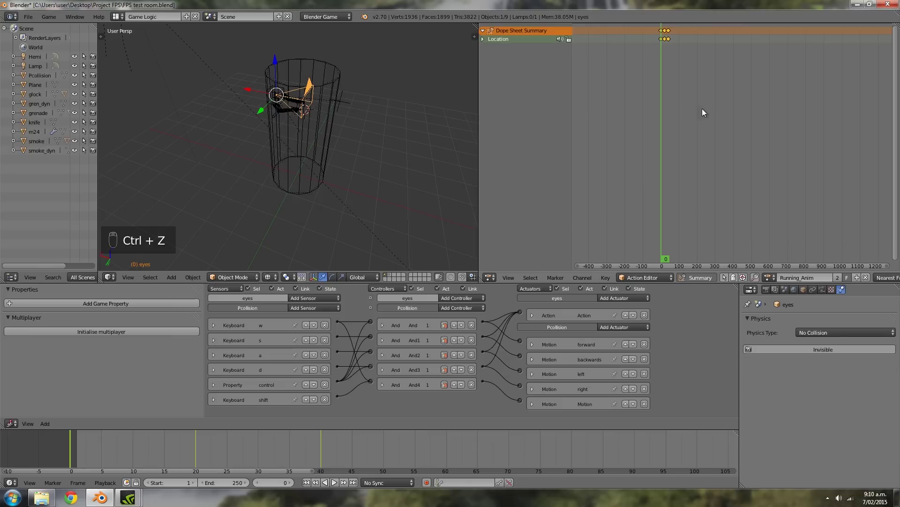
# - Scale the selected Running_Anim keyframes in time by a factor of 0.75
pyautogui.write('s.')
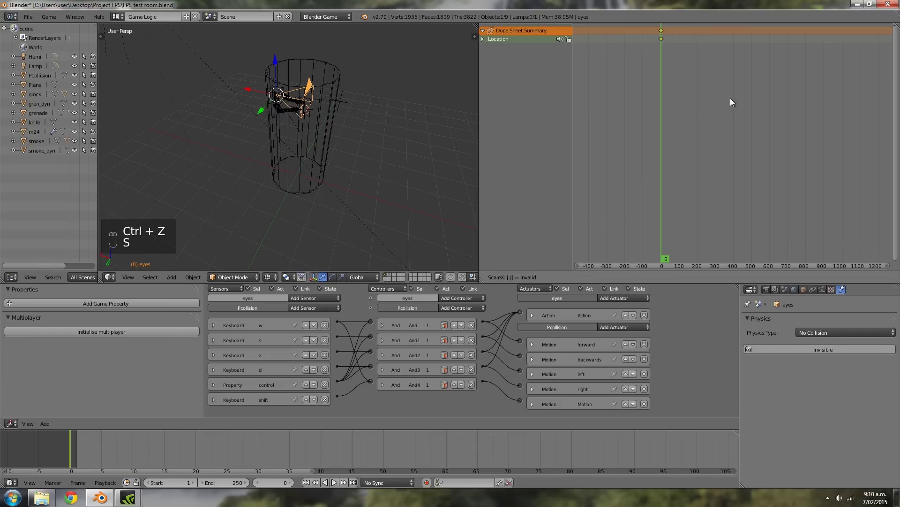
pyautogui.write('75')
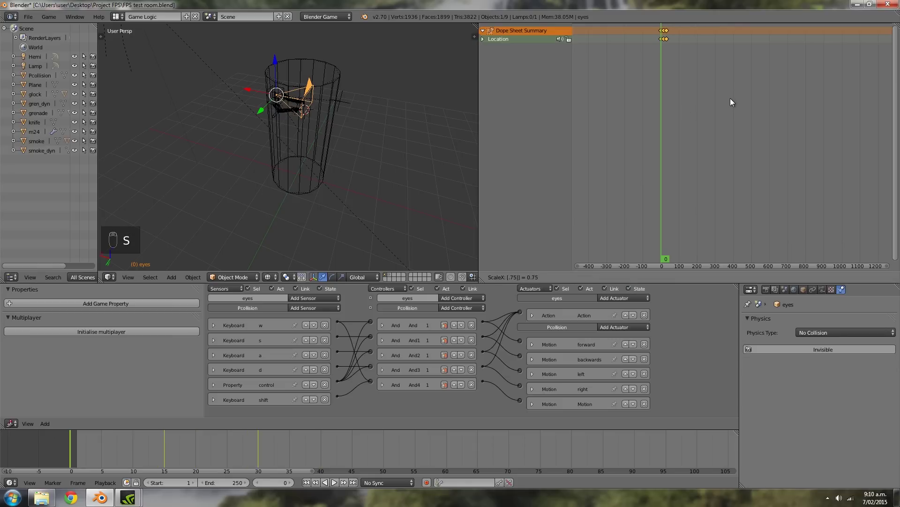